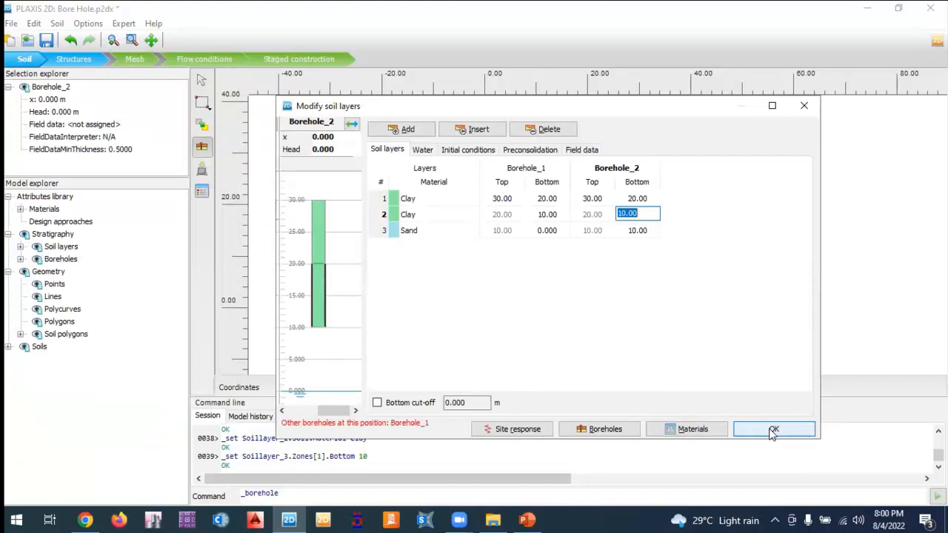
Accept the modified soil layers and move Borehole_2 along the model to x = 11 m.
click(772, 430)
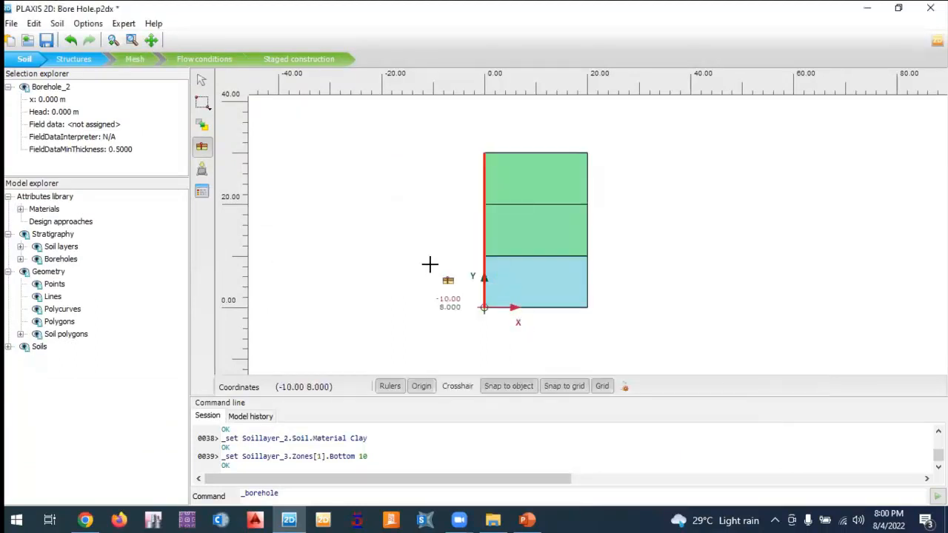
click(201, 124)
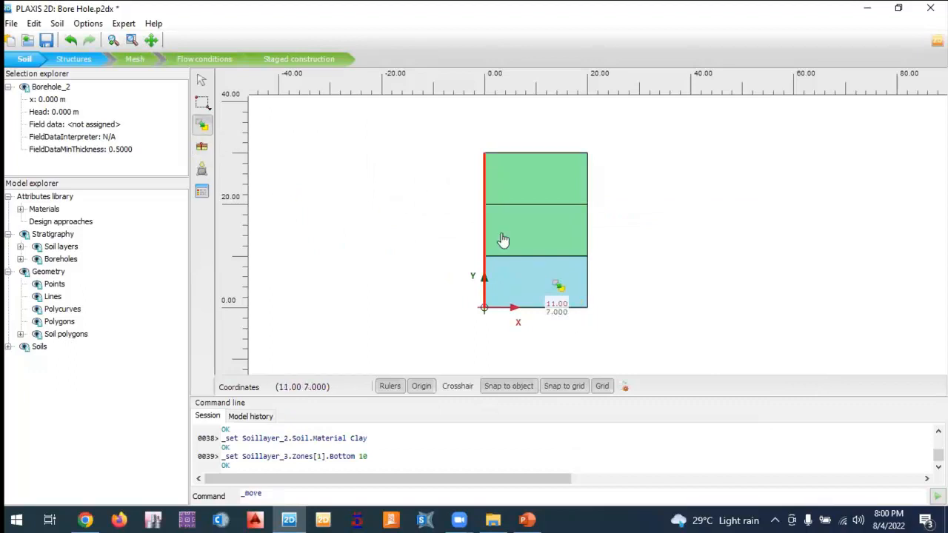
drag(485, 233, 542, 232)
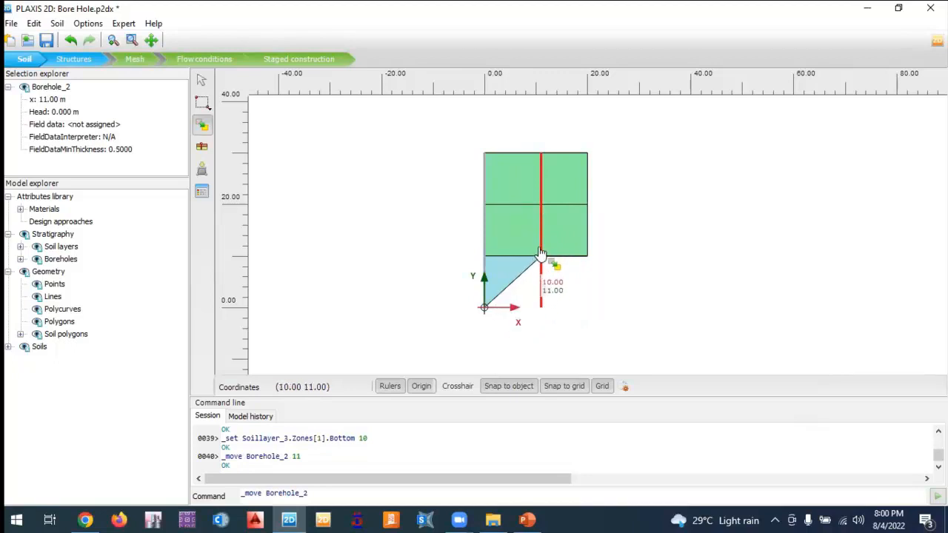
mouse_move(543, 250)
mouse_down()
mouse_move(571, 250)
mouse_move(574, 259)
mouse_move(541, 259)
mouse_up()
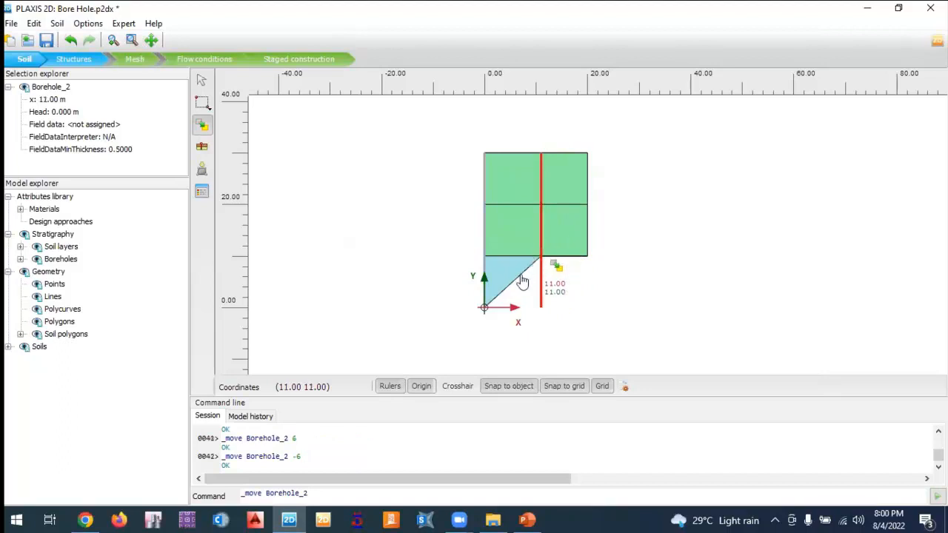
Move Borehole_1 from the model's left edge to x = 18 m.
click(461, 254)
click(483, 256)
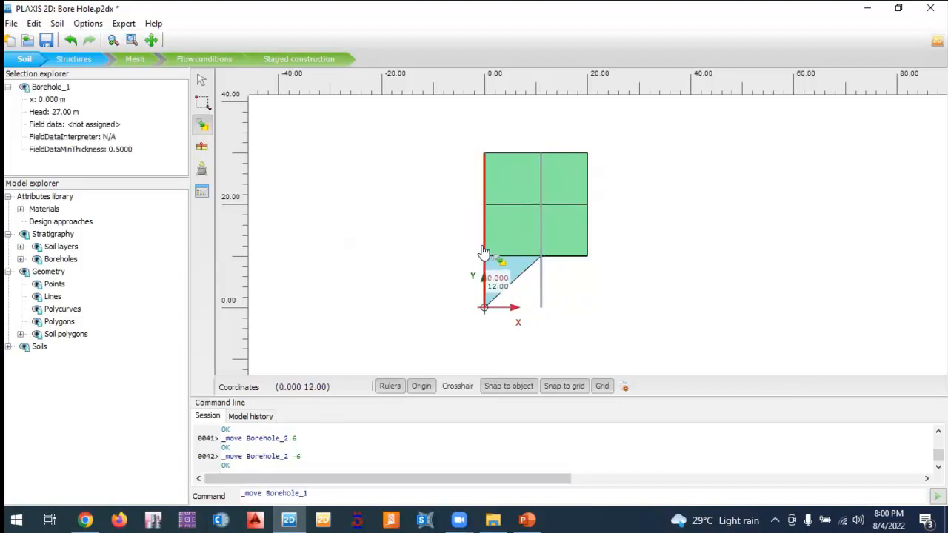
drag(484, 252, 580, 250)
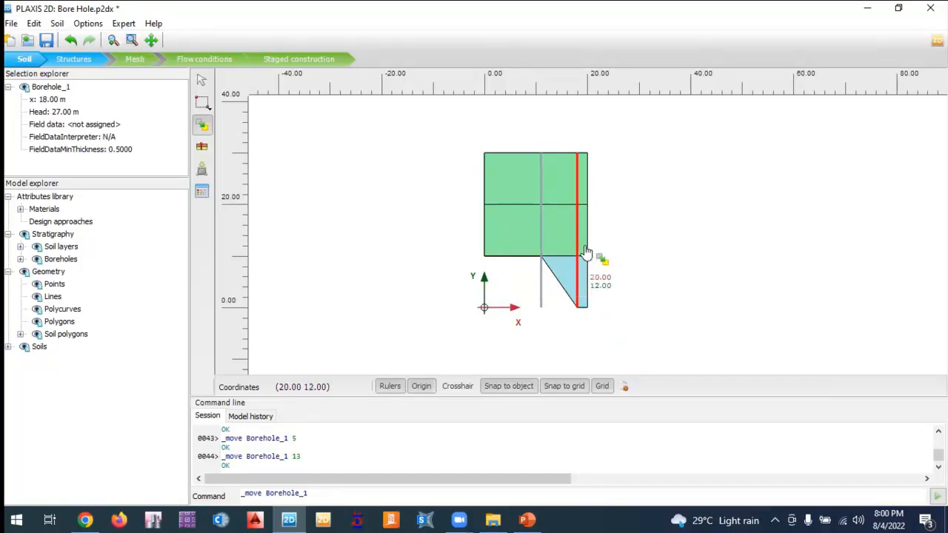
click(541, 245)
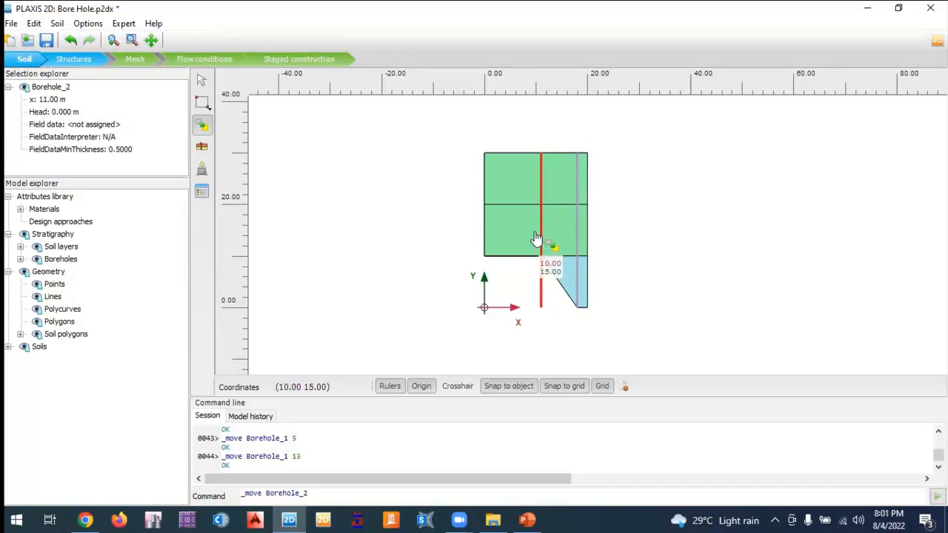
key(Escape)
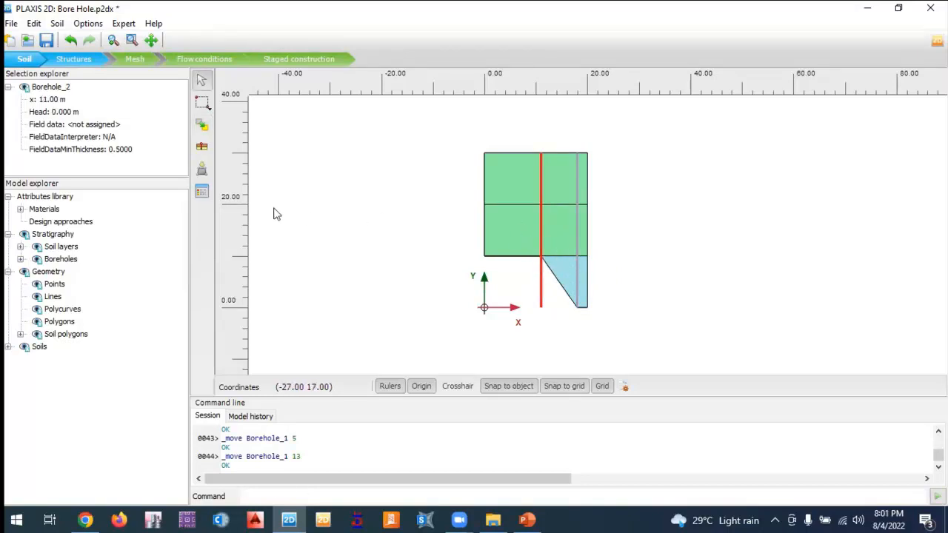
View the project's soil and interface material sets, leaving them unmodified.
click(204, 143)
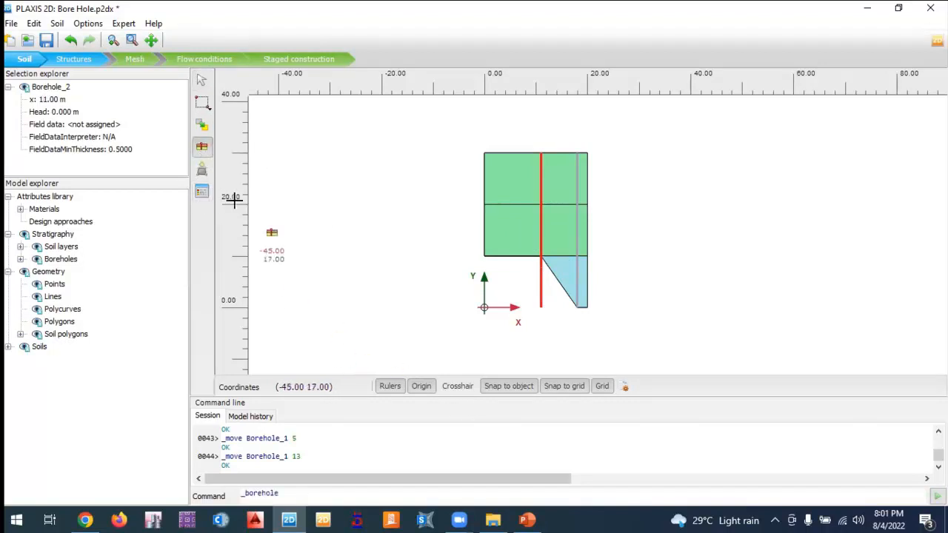
click(203, 193)
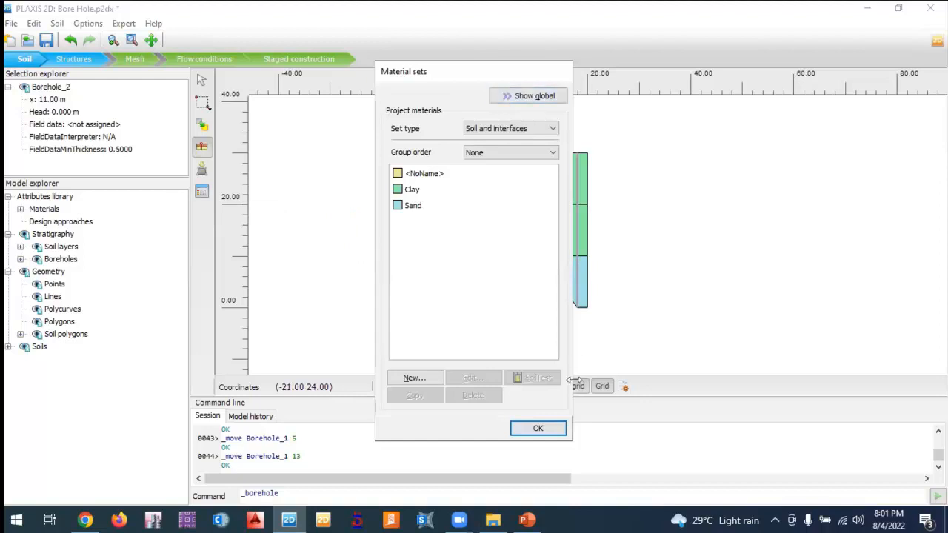
click(554, 431)
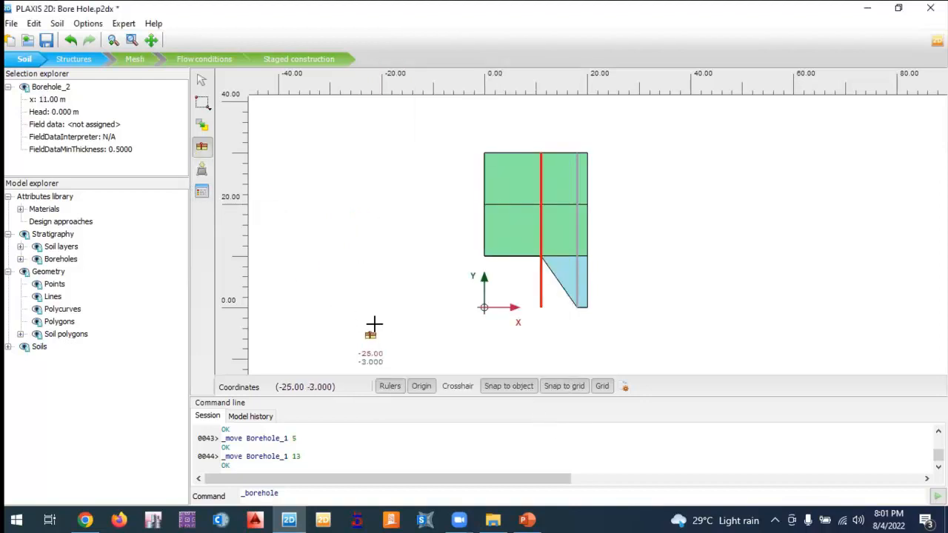
key(Escape)
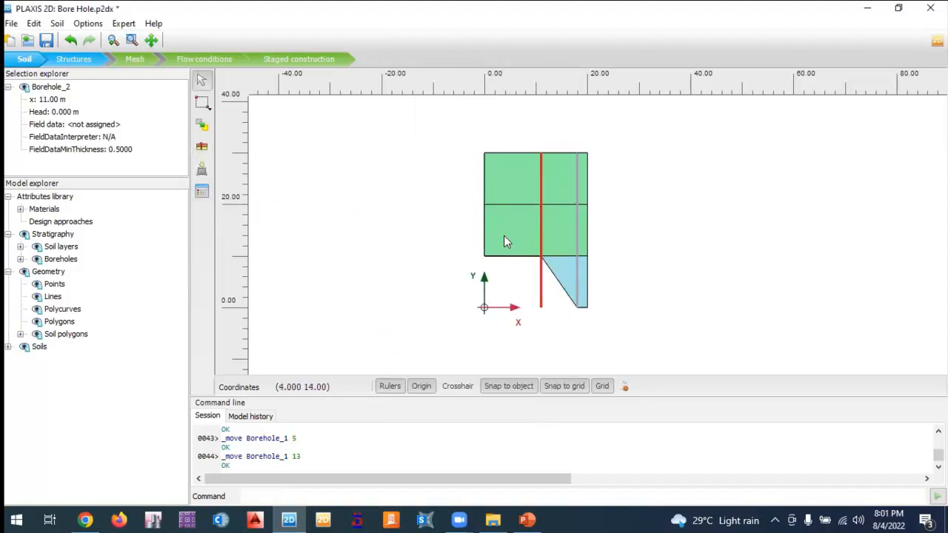
Display Borehole_2 in the soil layer settings, delete it, and accept the remaining stratigraphy.
right_click(534, 230)
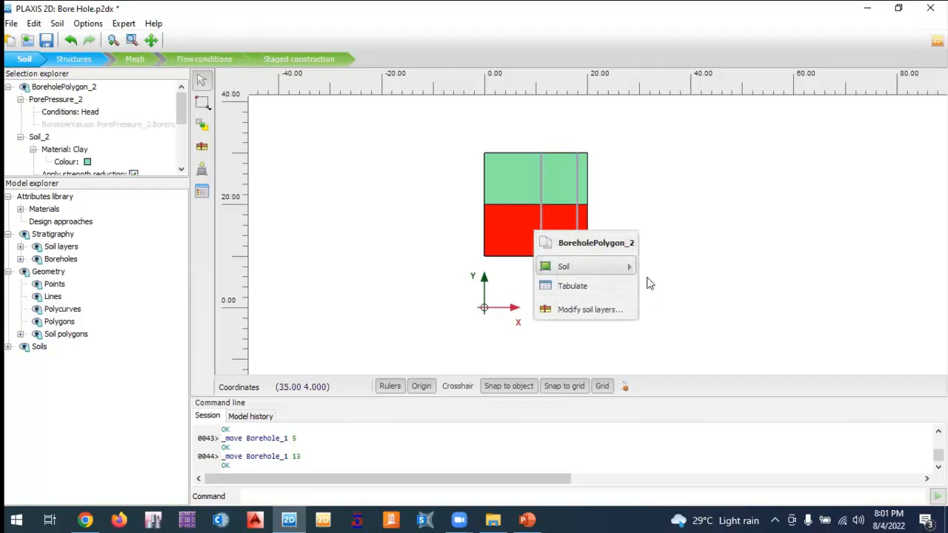
mouse_move(619, 261)
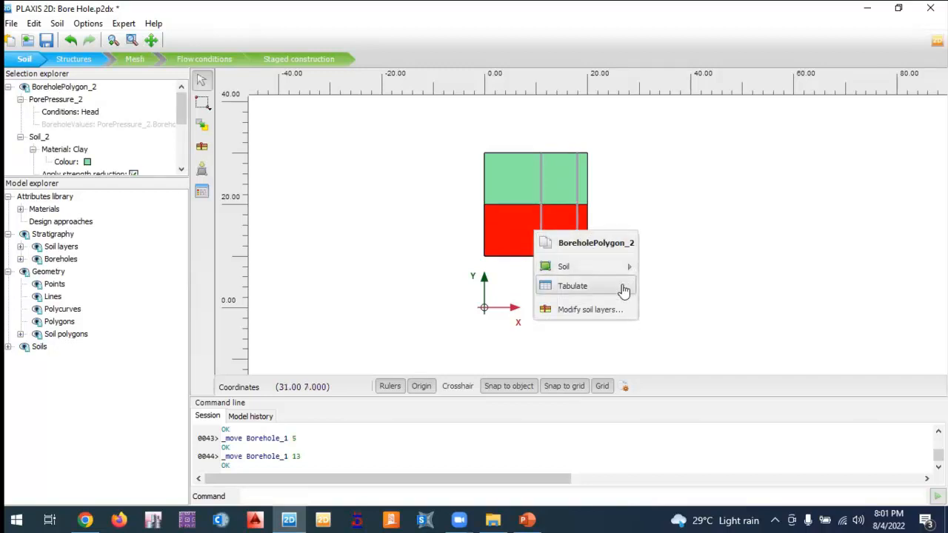
click(616, 312)
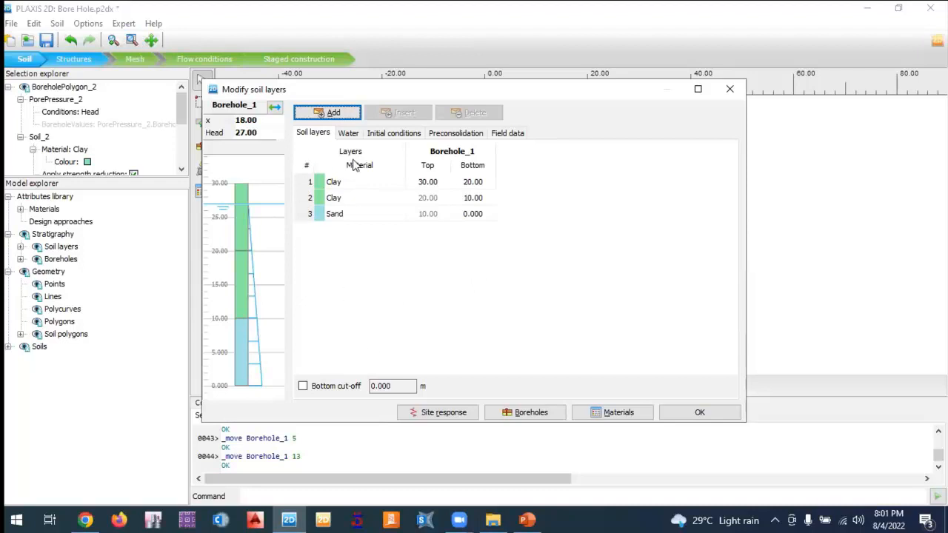
click(550, 416)
mouse_move(581, 343)
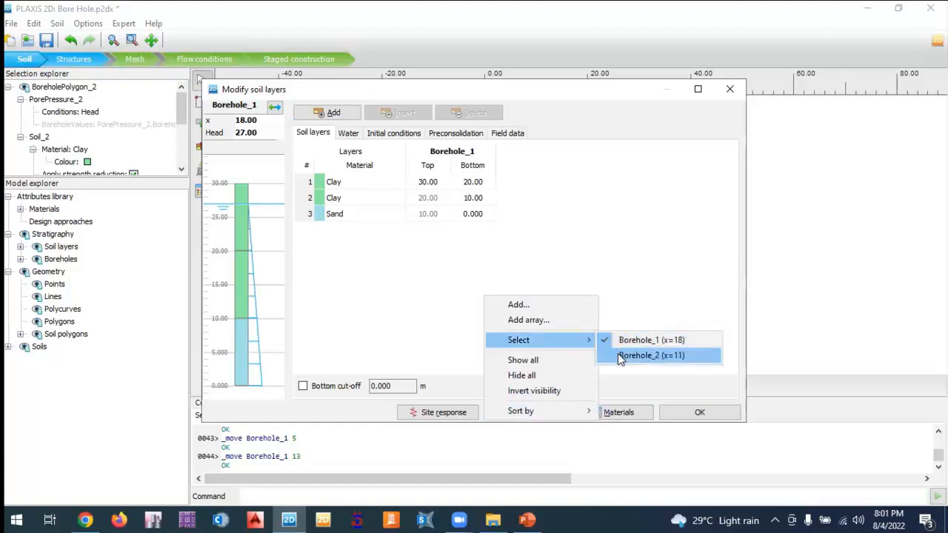
click(618, 353)
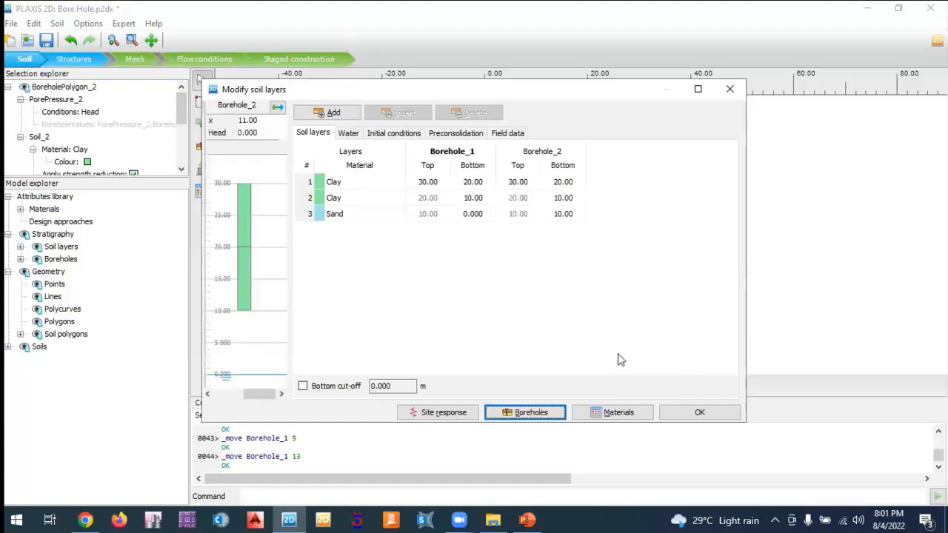
right_click(542, 151)
click(576, 239)
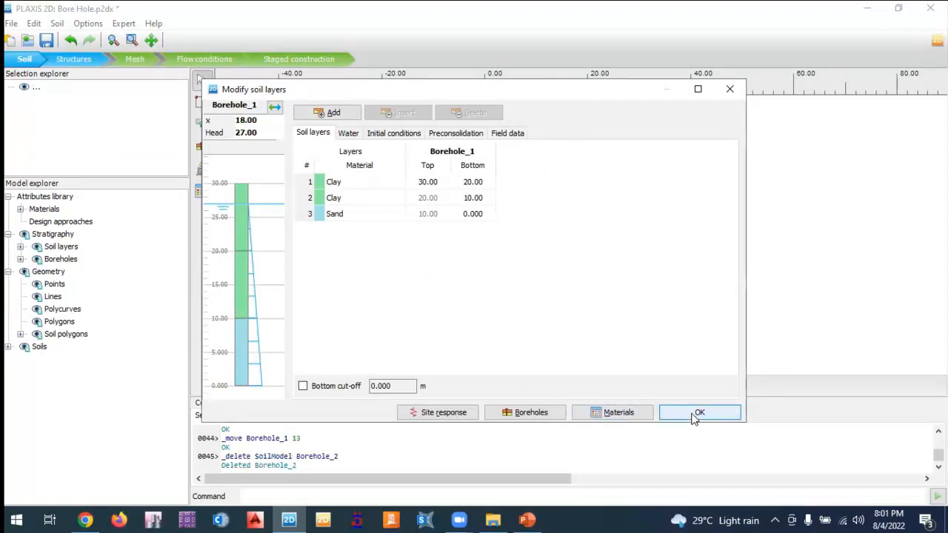
click(696, 414)
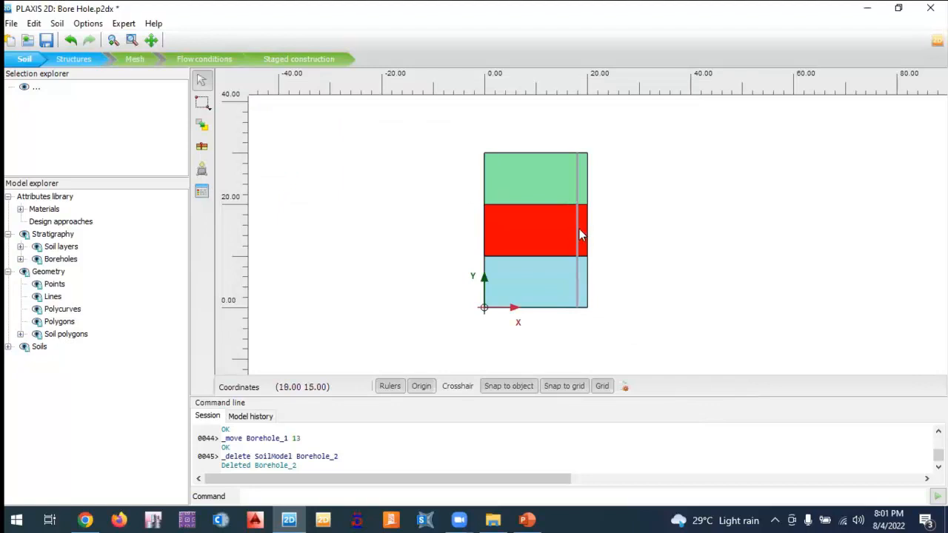
Move Borehole_1 to x = 10 m, the middle of the model.
click(561, 231)
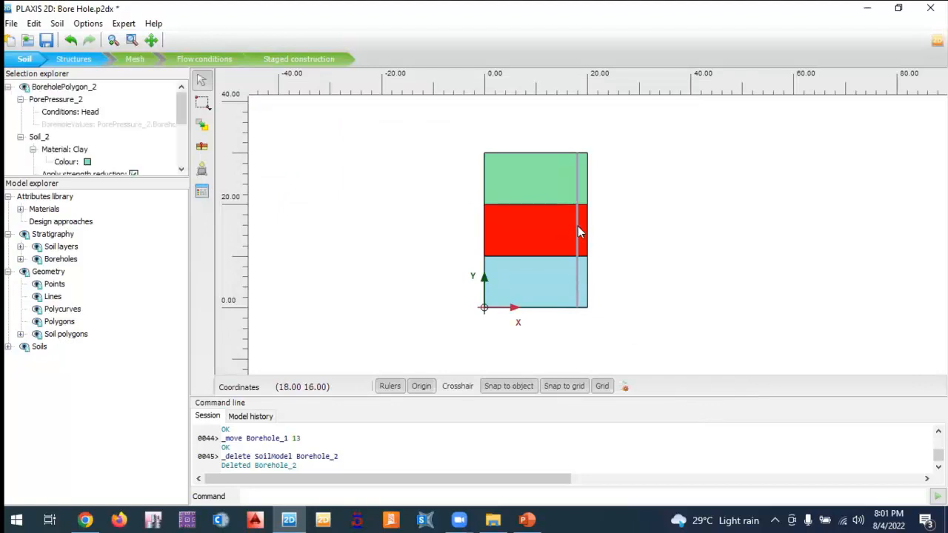
click(201, 125)
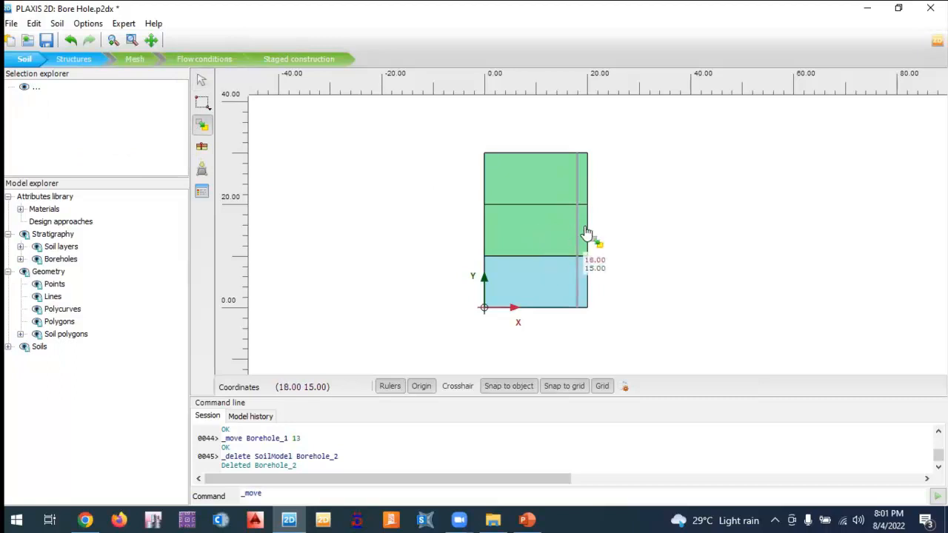
drag(580, 227, 535, 241)
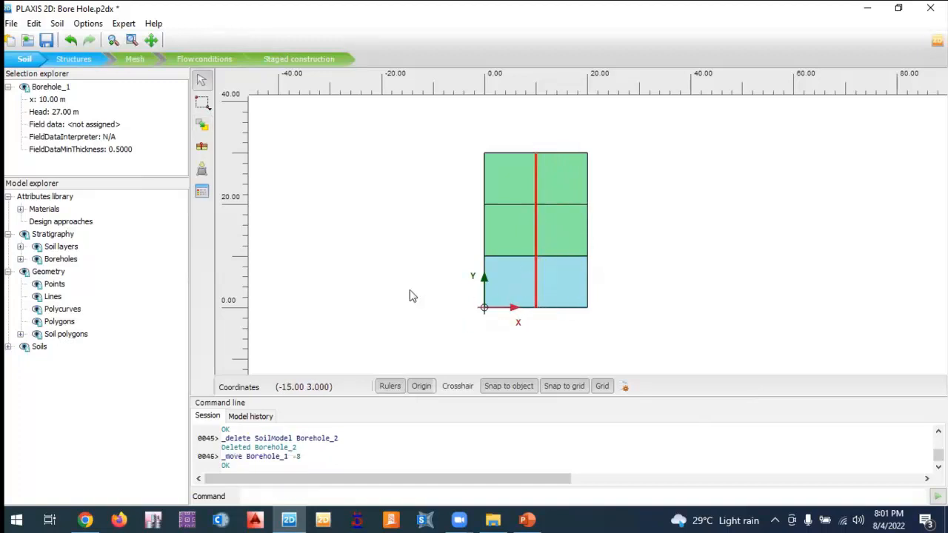
key(Escape)
click(561, 340)
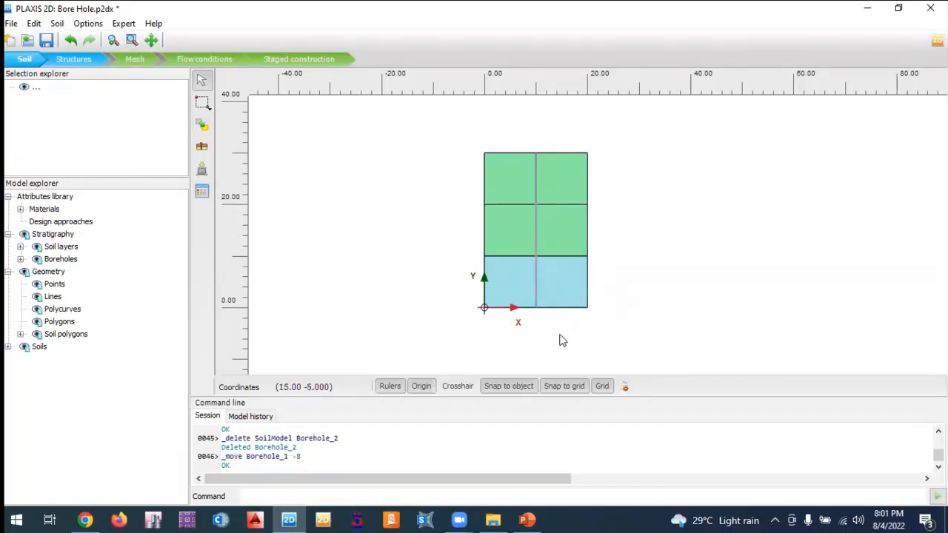
Examine the soil and material assignment options of the middle, top and bottom soil layers without changing them.
right_click(516, 235)
mouse_move(568, 273)
mouse_move(660, 299)
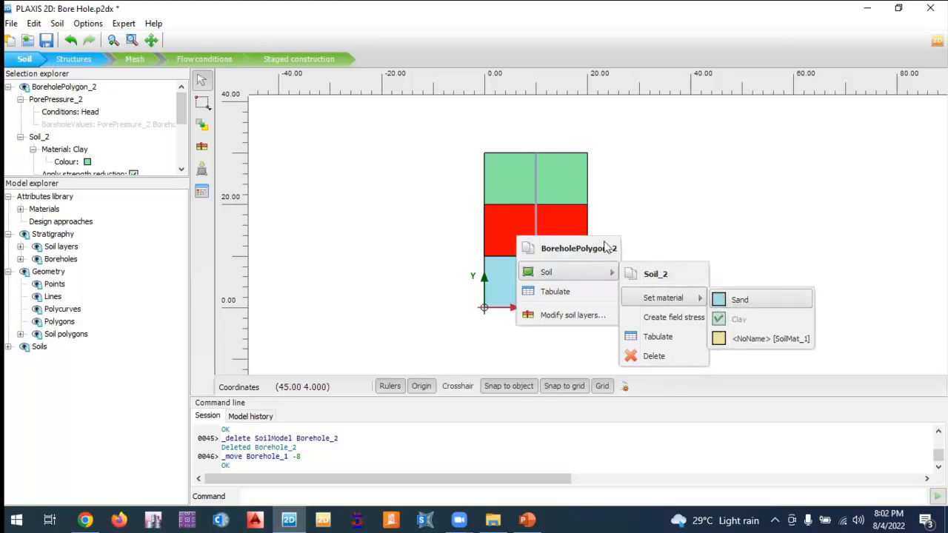
click(553, 186)
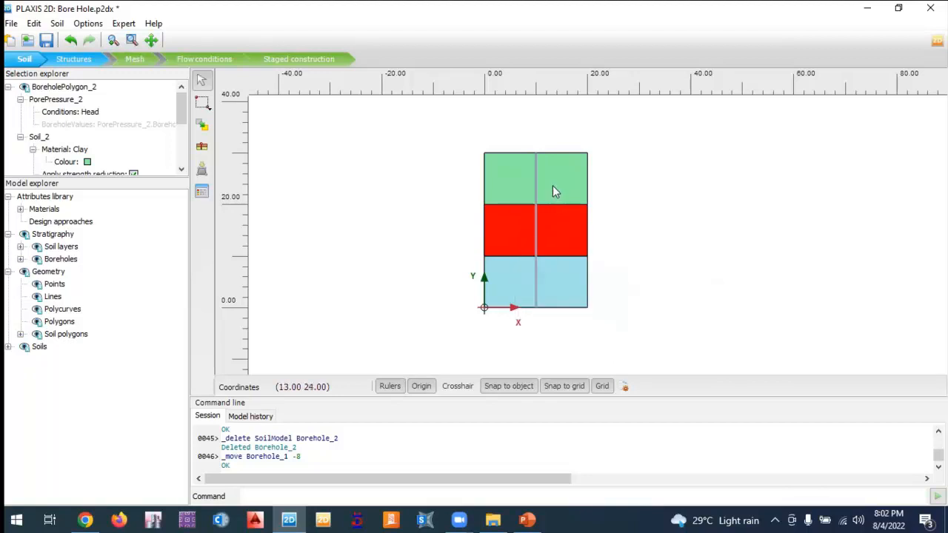
click(552, 186)
right_click(552, 186)
mouse_move(599, 220)
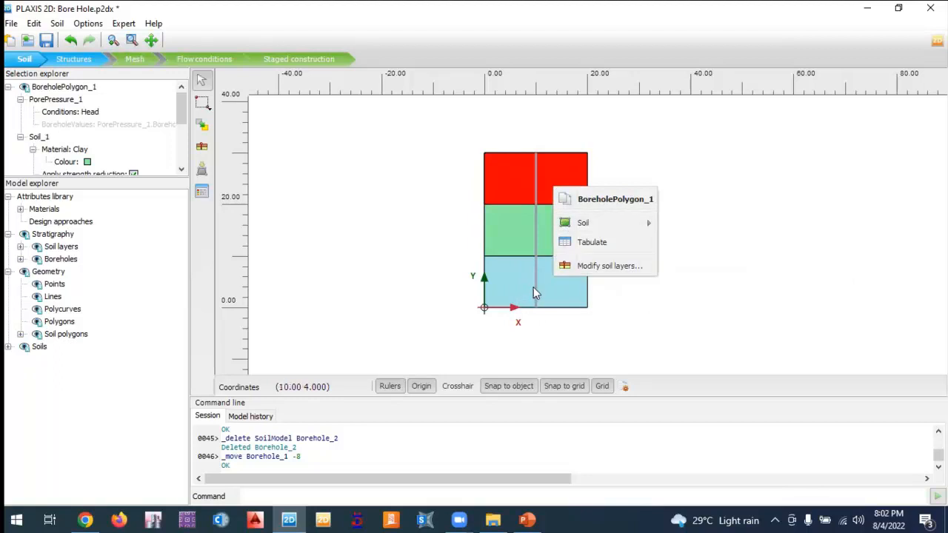
click(500, 289)
right_click(501, 289)
mouse_move(600, 325)
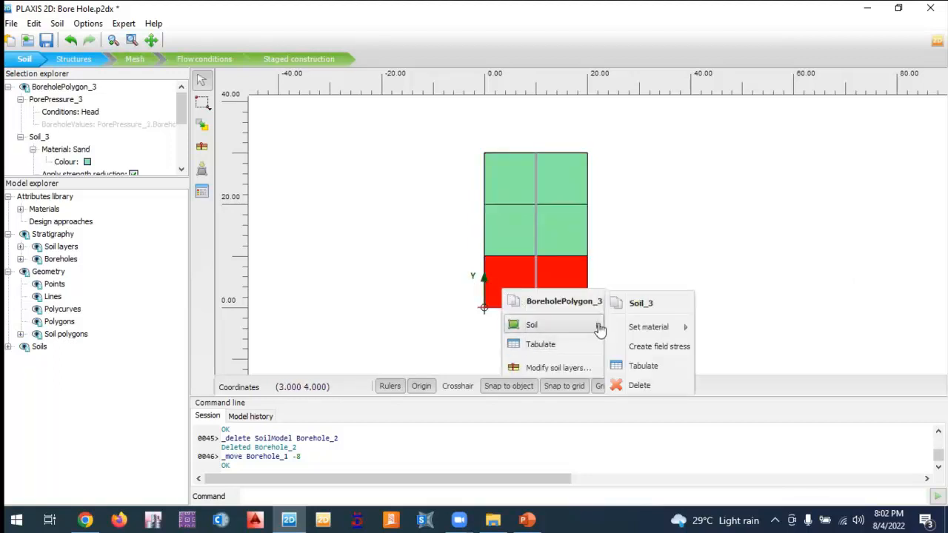
mouse_move(663, 327)
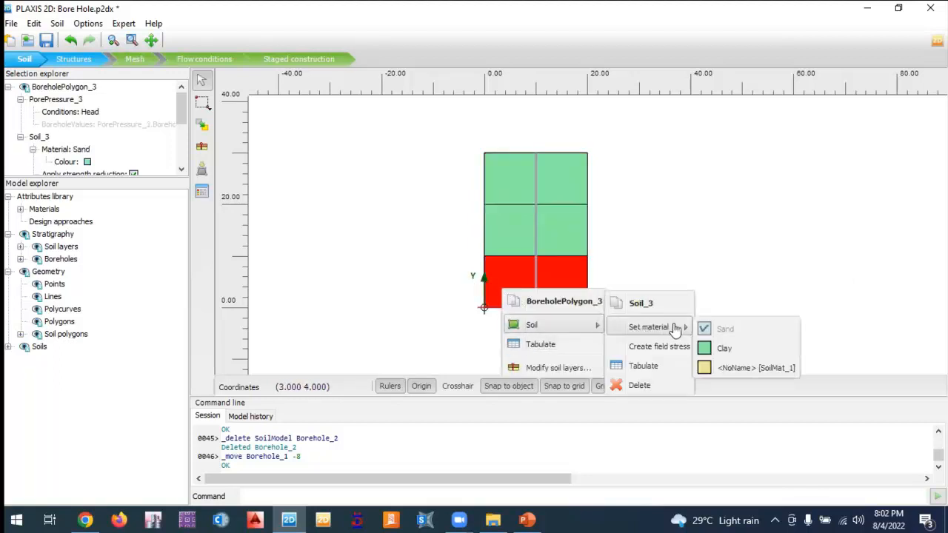
click(660, 257)
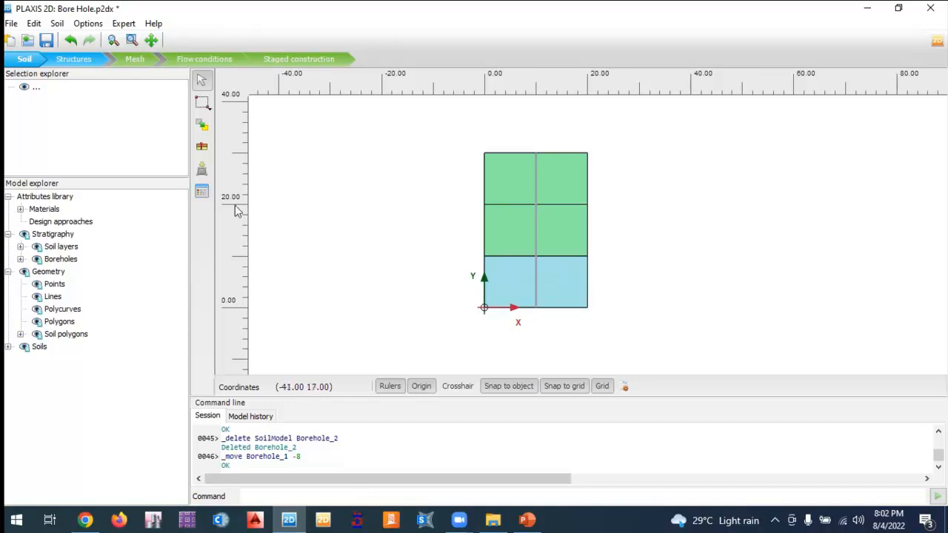
Show the Plates material sets and examine the properties offered for a new plate, discarding the new set.
click(202, 192)
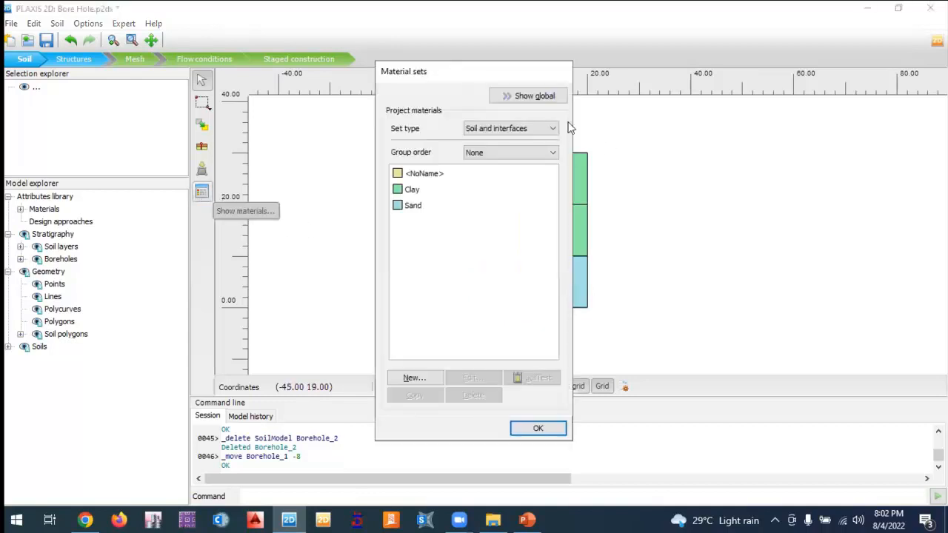
click(539, 131)
click(494, 152)
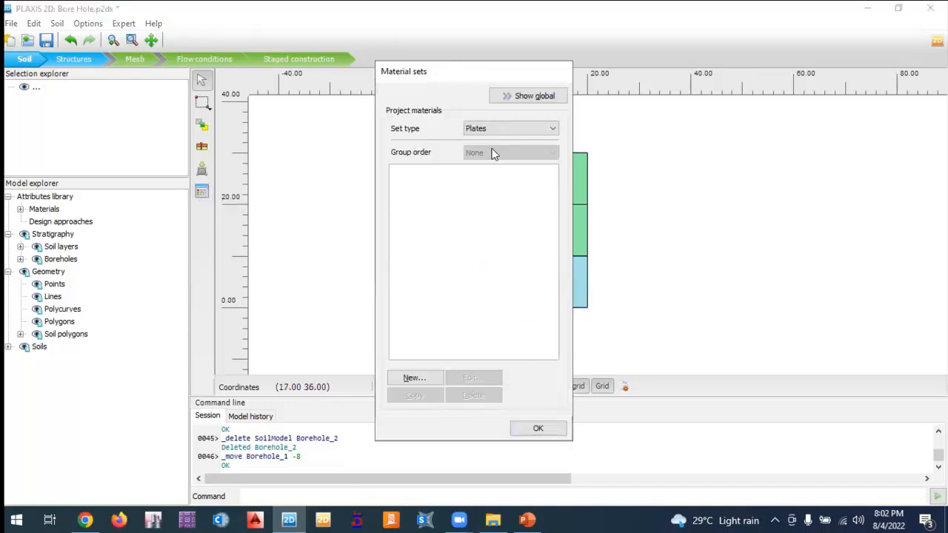
click(429, 380)
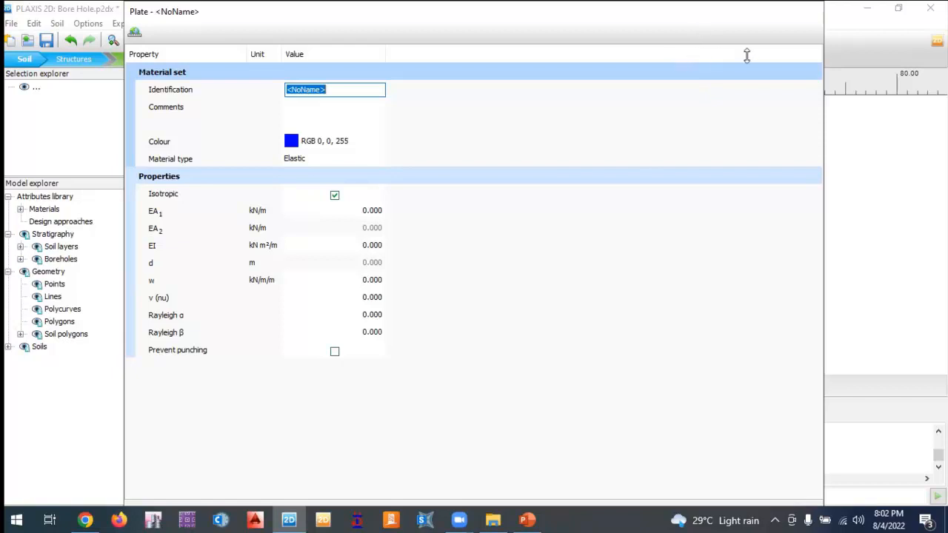
drag(784, 12, 753, 40)
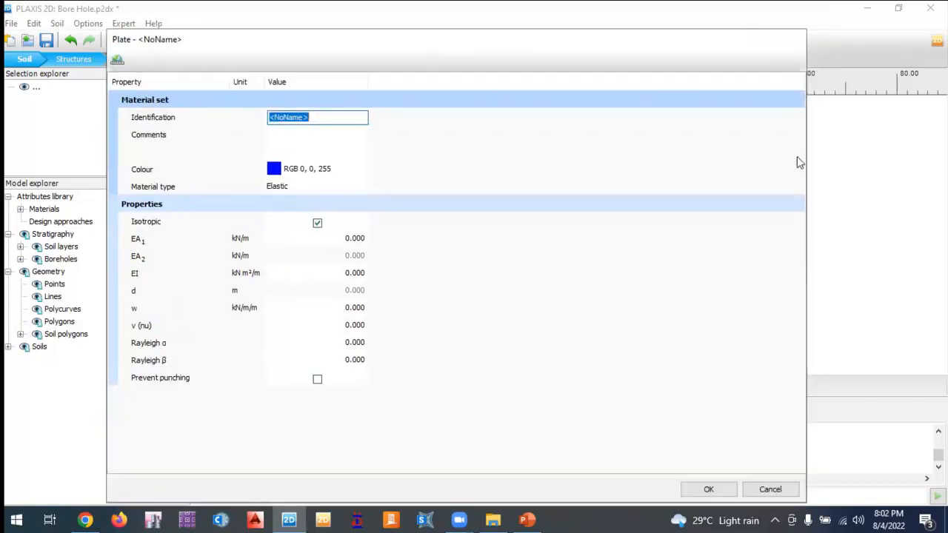
click(909, 494)
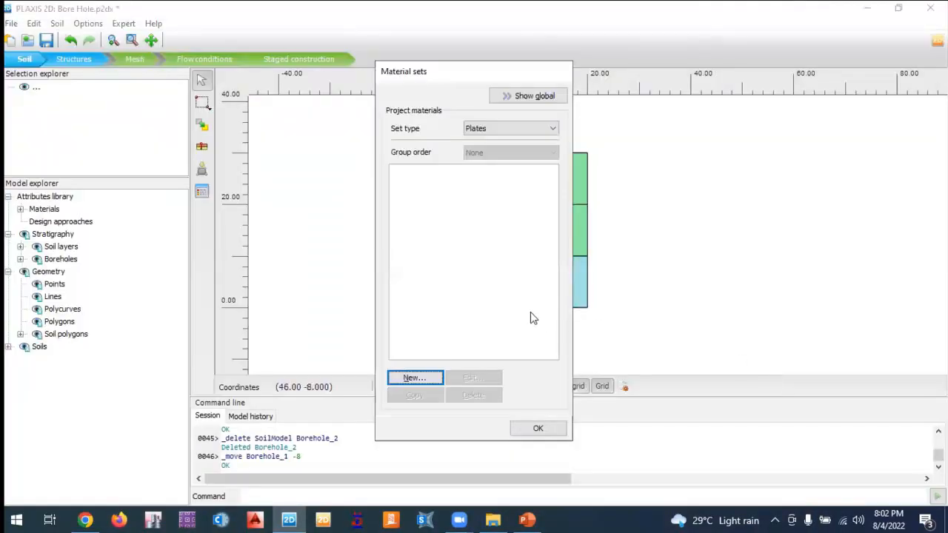
Show the Geogrids material sets and examine the properties offered for a new geogrid, discarding the new set.
click(497, 130)
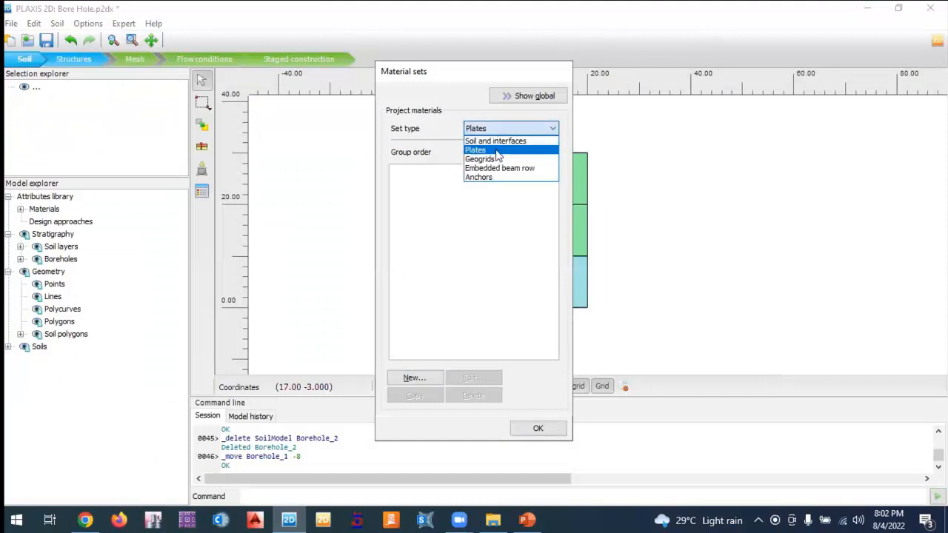
click(495, 160)
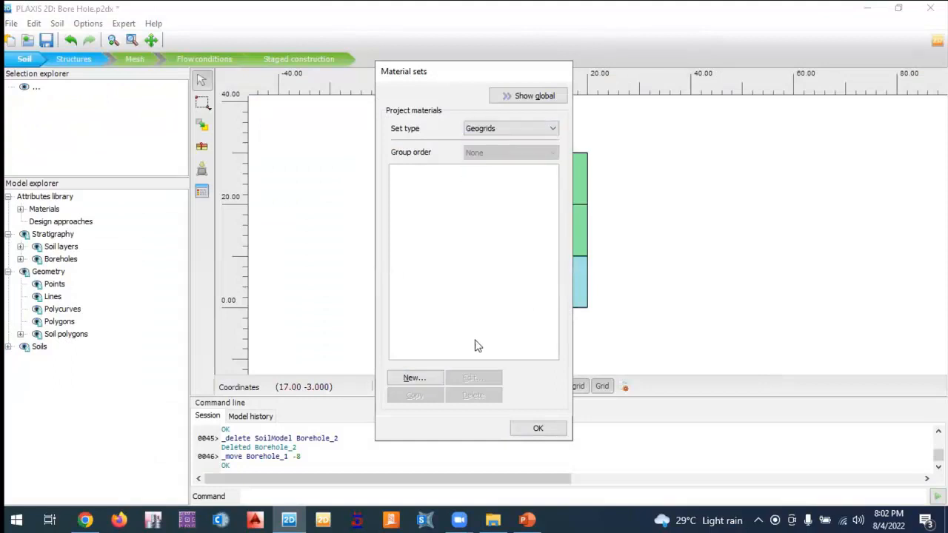
click(414, 378)
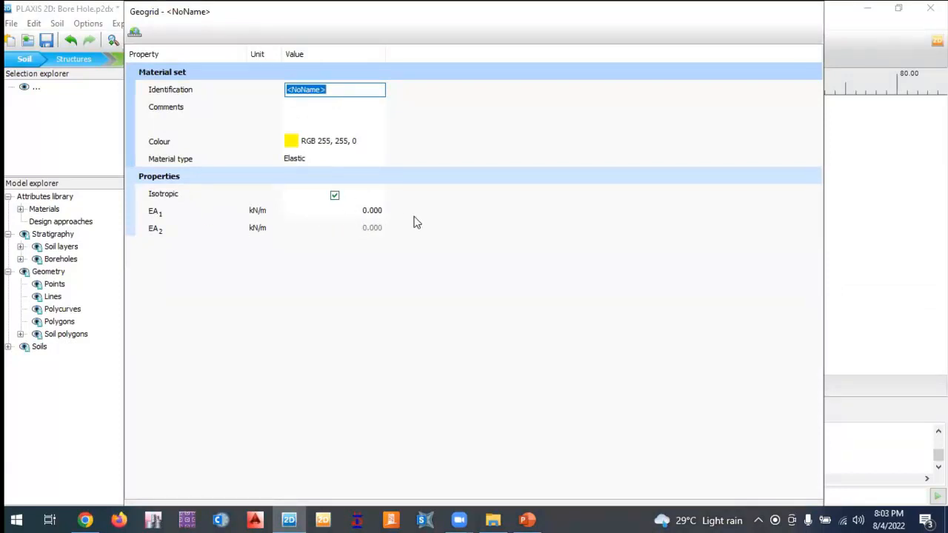
drag(211, 20, 143, 83)
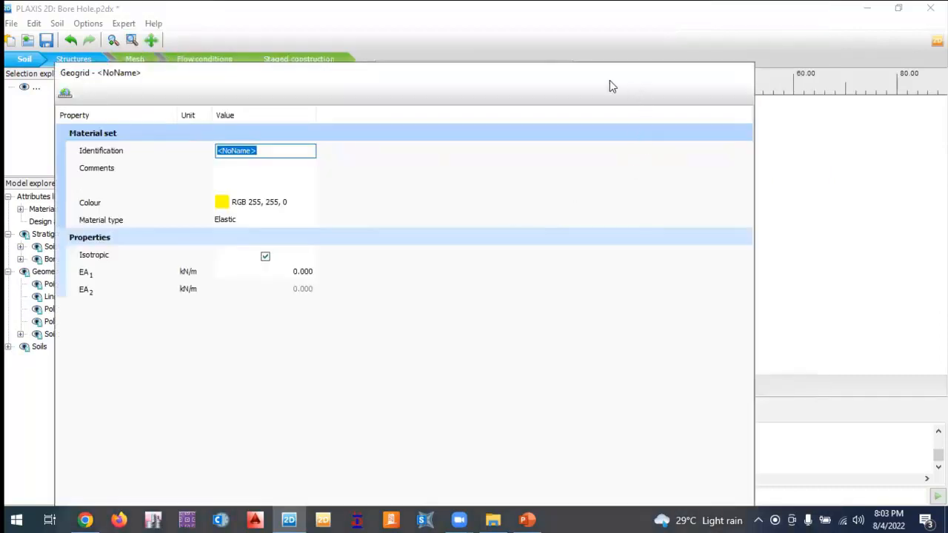
key(super+Up)
click(912, 493)
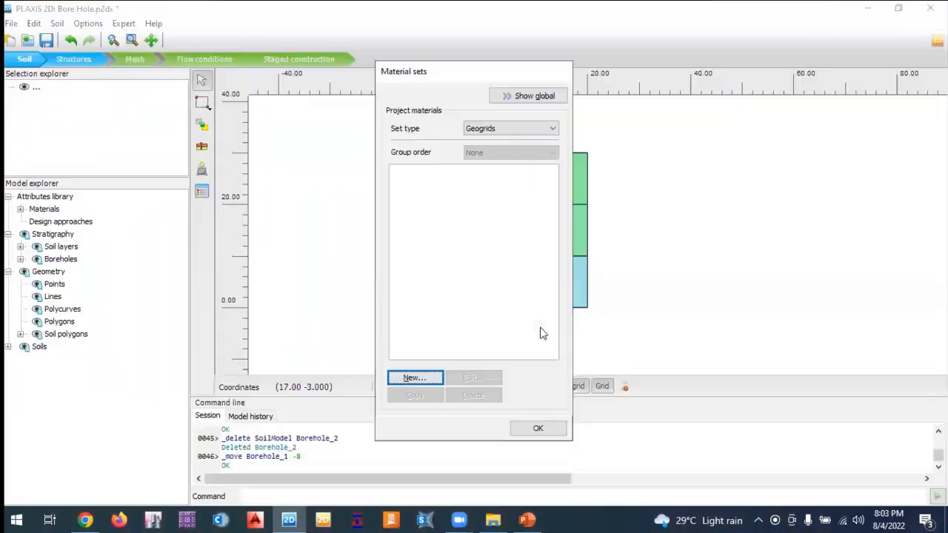
Show the Anchors and then the Embedded beam row material sets, and close the material sets window.
click(495, 132)
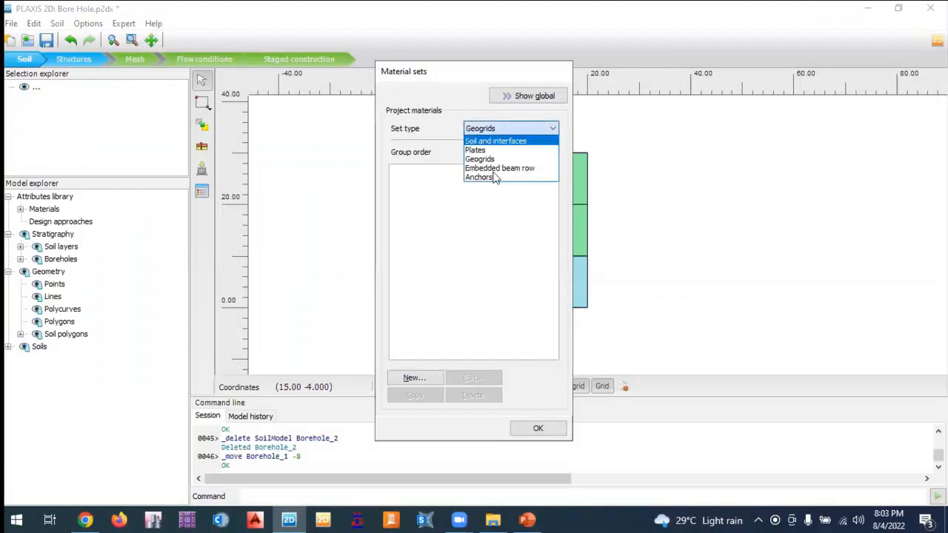
click(500, 178)
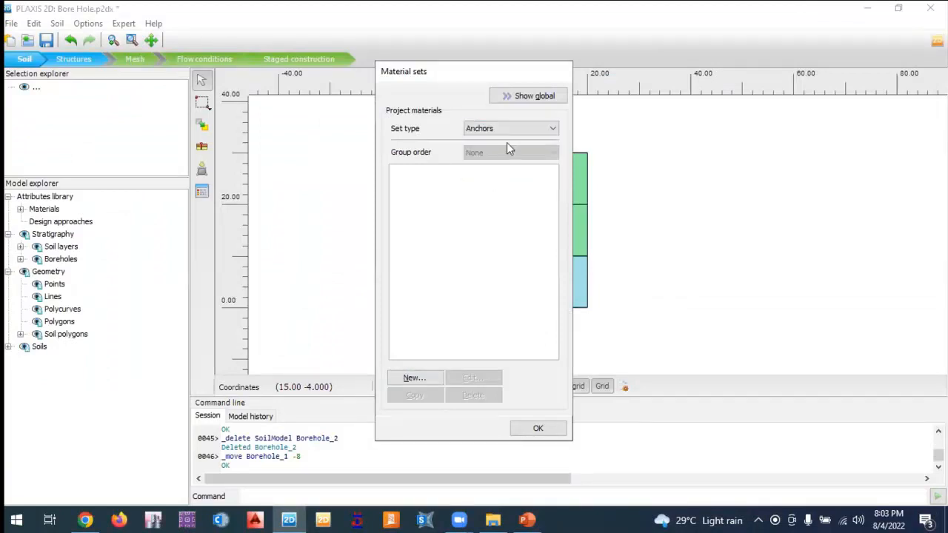
click(510, 129)
click(511, 169)
click(510, 129)
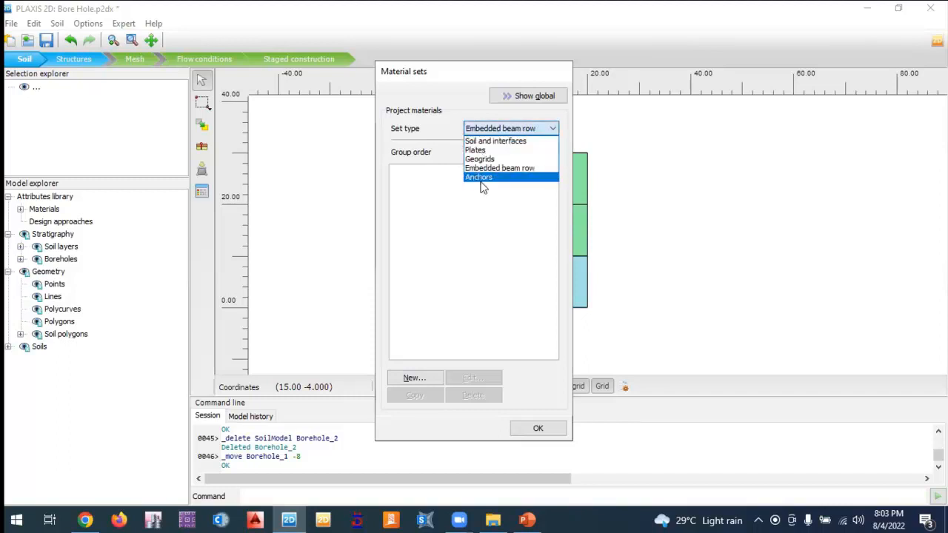
click(478, 86)
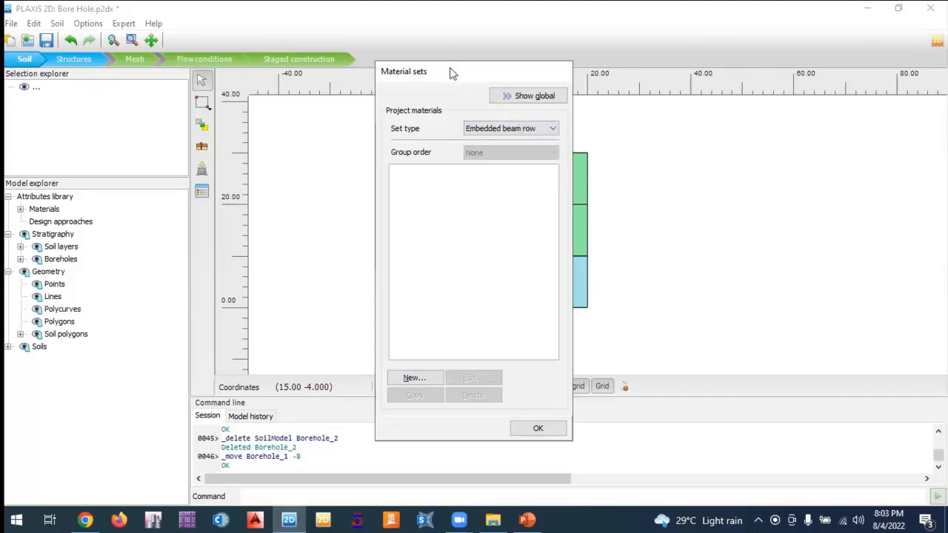
drag(441, 72, 382, 44)
click(478, 403)
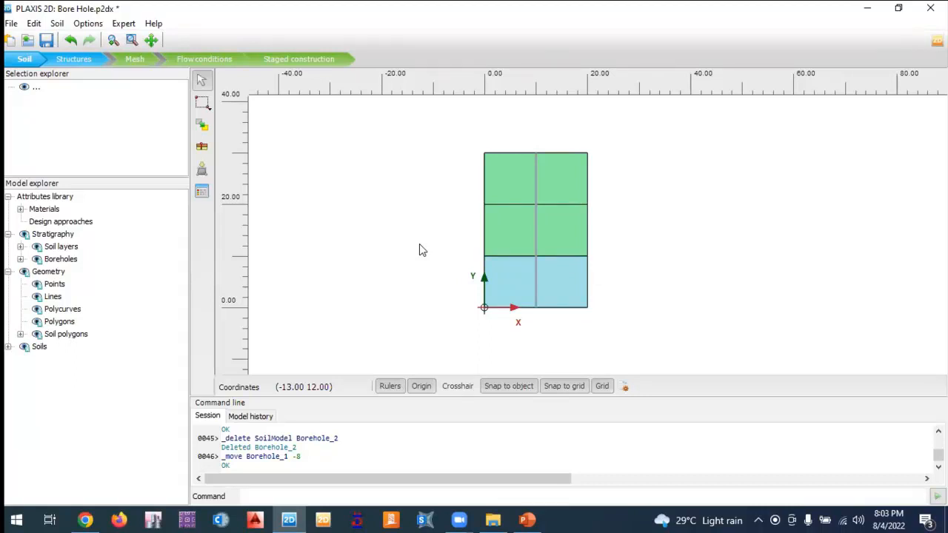
View the model in Structures mode, return to Soil mode and tabulate the top soil layer's polygon.
click(82, 61)
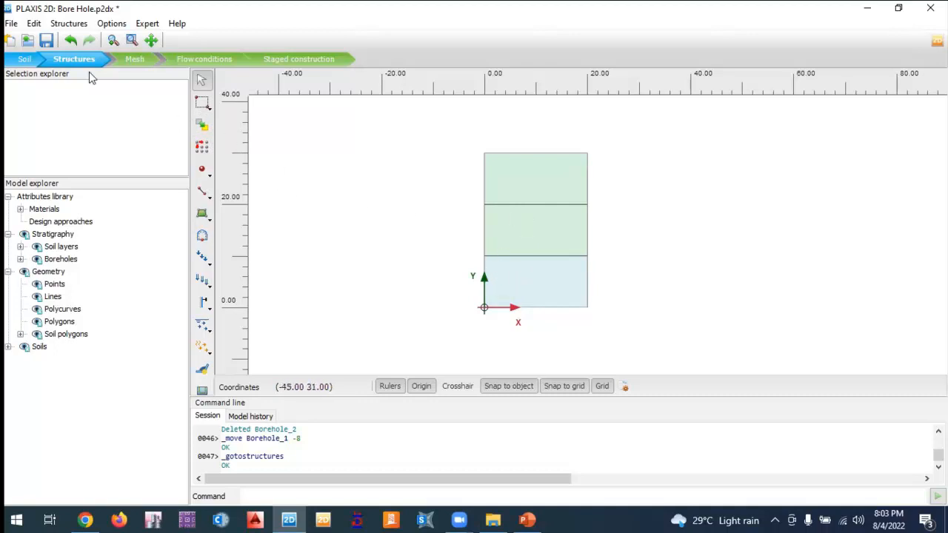
click(22, 60)
right_click(509, 185)
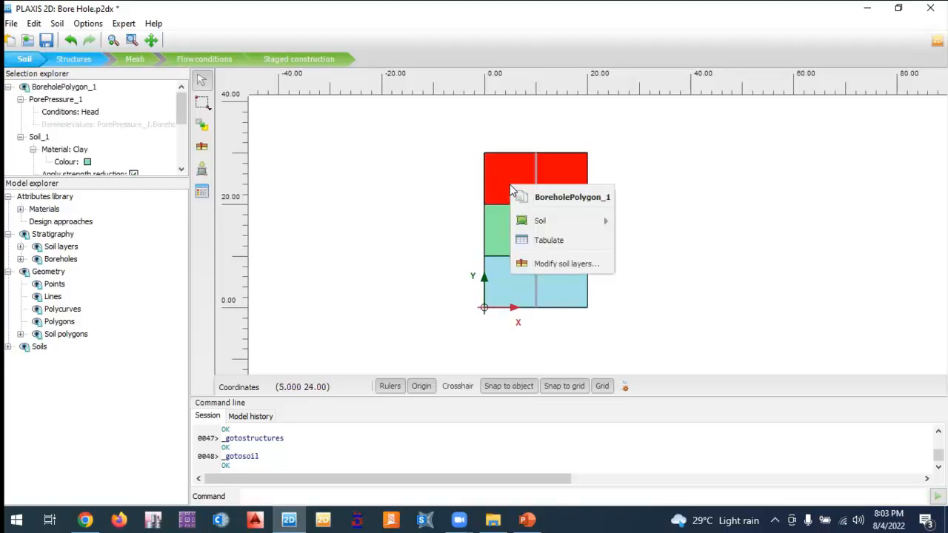
click(552, 240)
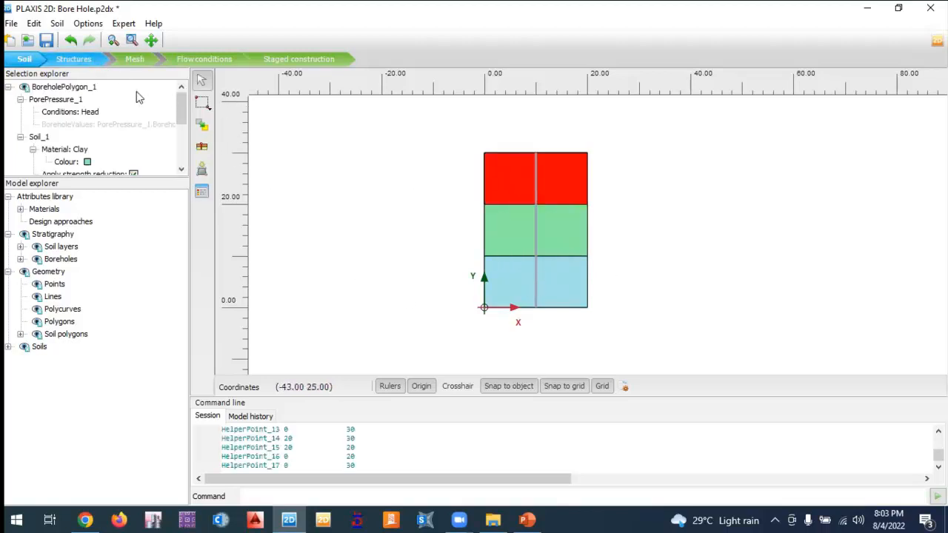
Compare the model and tools in Structures and Mesh modes, finishing in Structures mode.
click(73, 60)
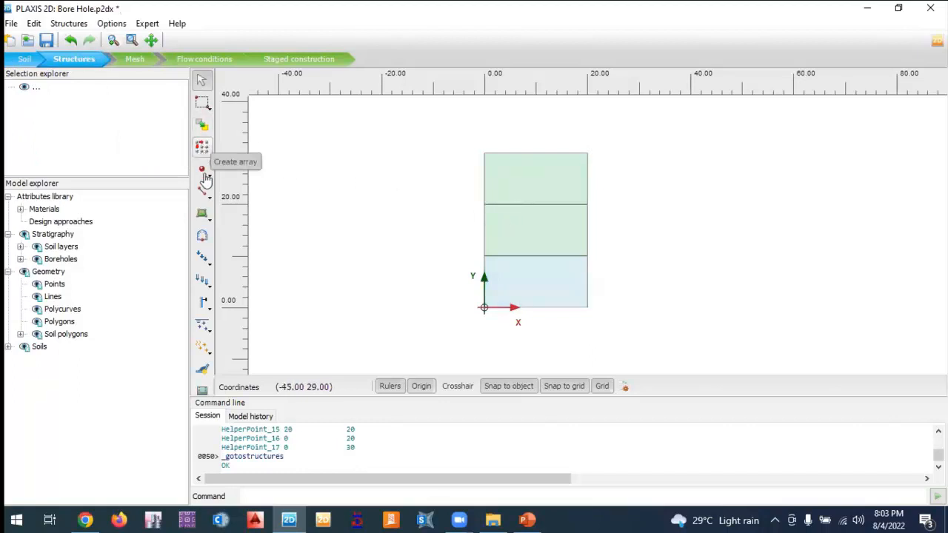
click(131, 60)
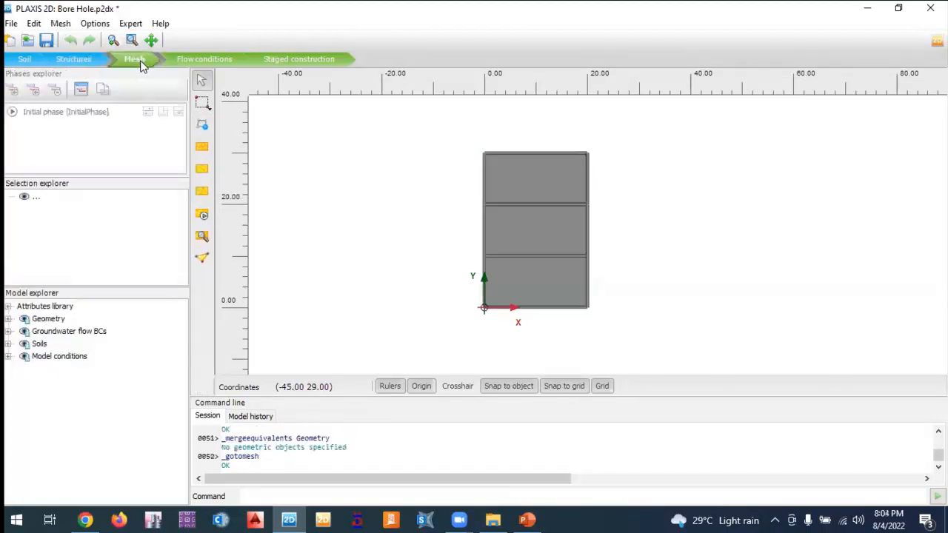
click(79, 61)
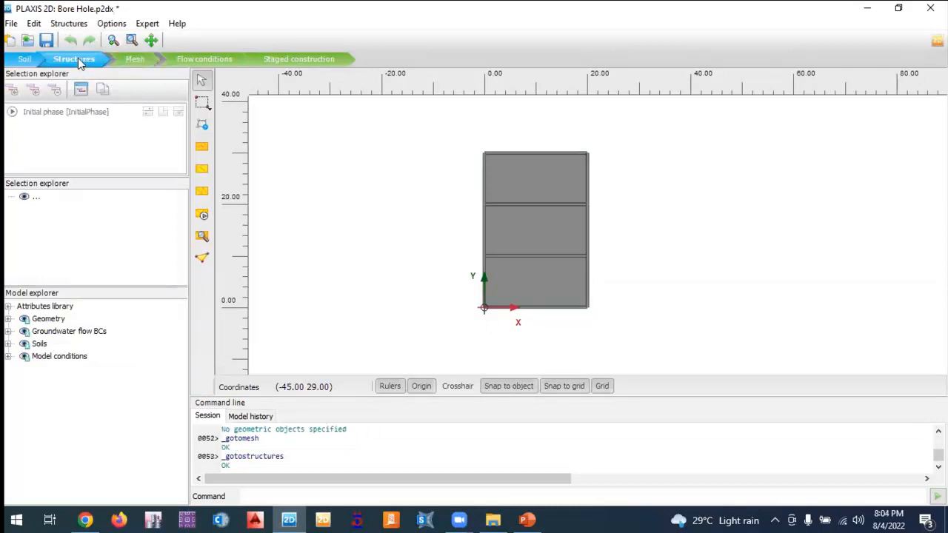
click(129, 61)
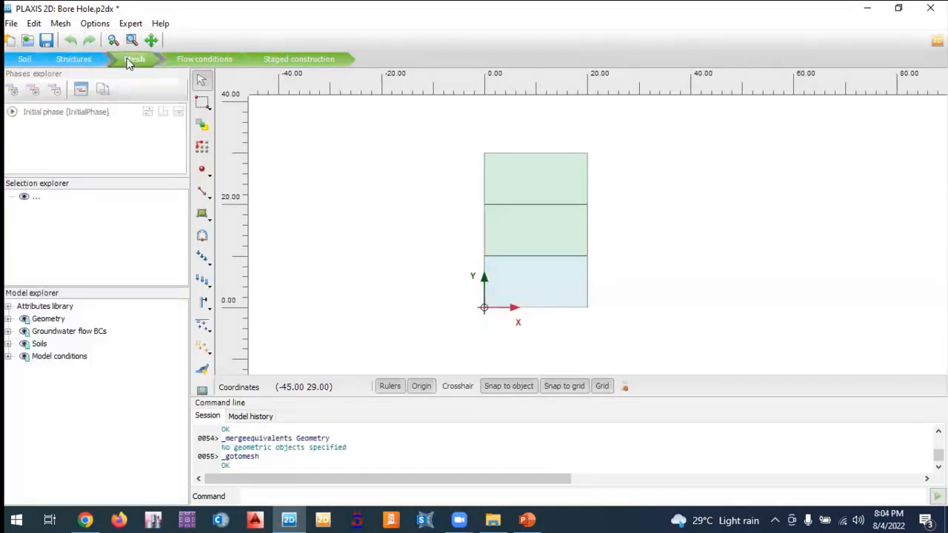
click(86, 62)
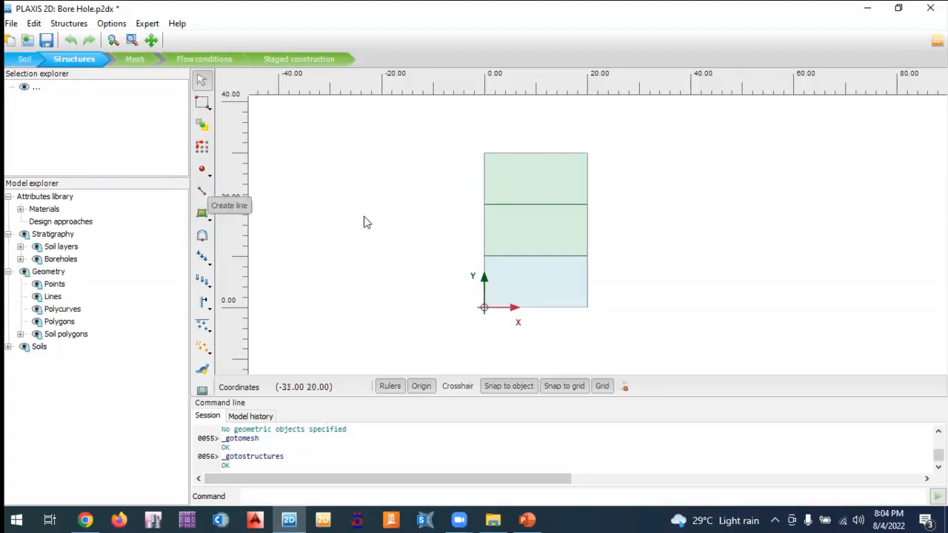